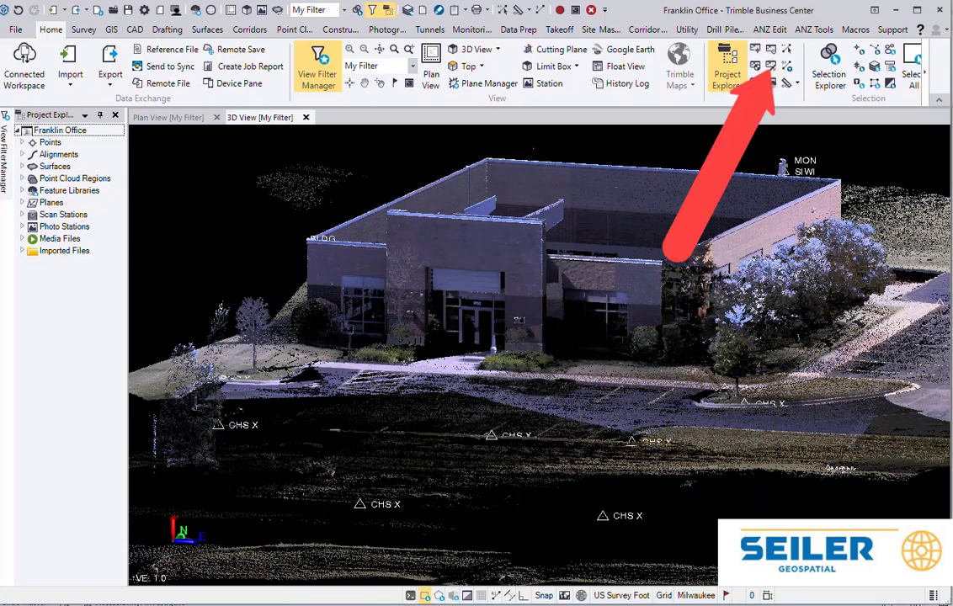
Step: Turn on the display of RTK vectors under Raw Data in the My Filter view filter
{"action": "left_click", "coordinate": [772, 66]}
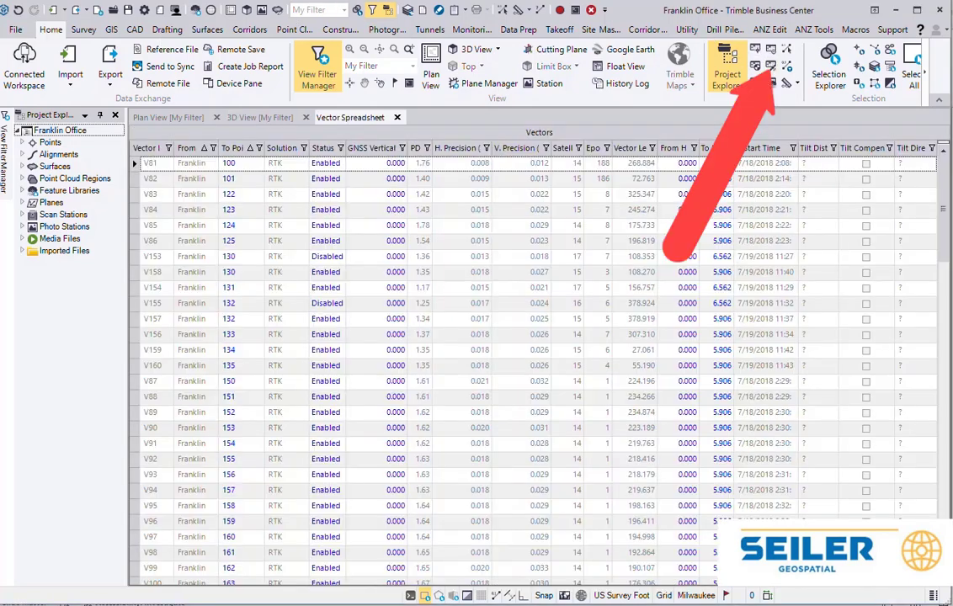
{"action": "left_click", "coordinate": [399, 117]}
{"action": "left_click", "coordinate": [7, 151]}
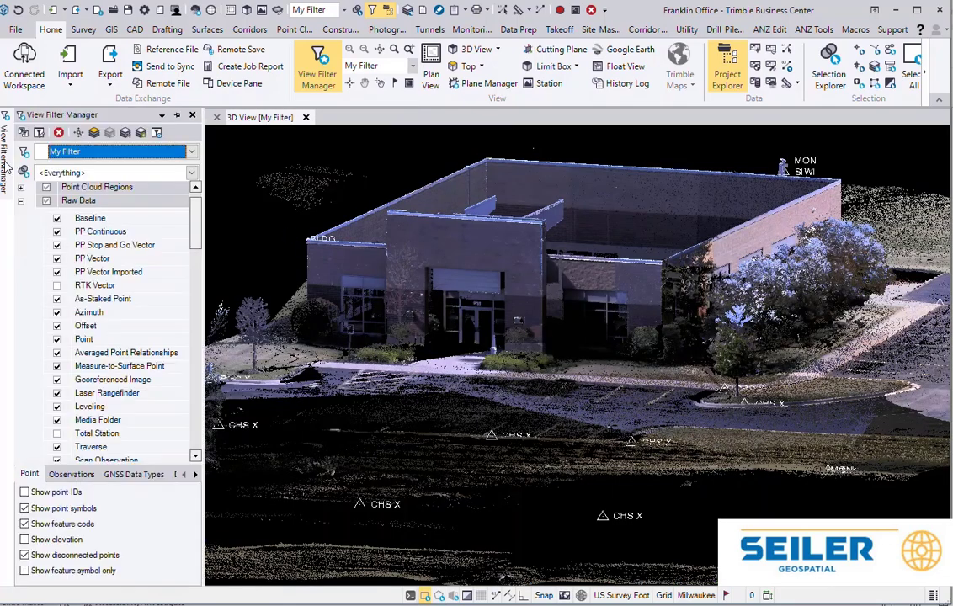
{"action": "left_click", "coordinate": [57, 285]}
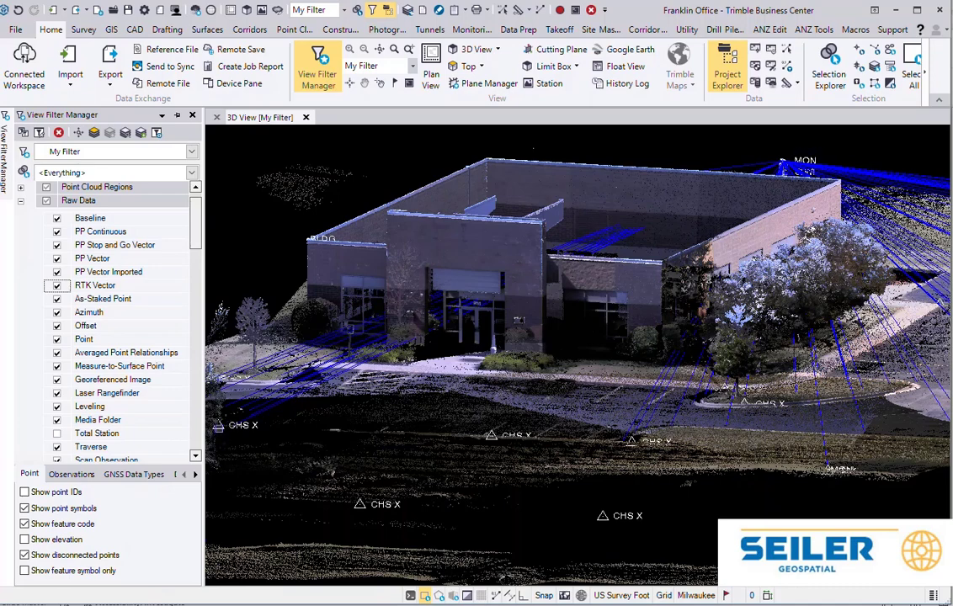
Step: Open a vector spreadsheet tiled below the 3D view and select vector V86 in it
{"action": "left_click", "coordinate": [773, 71]}
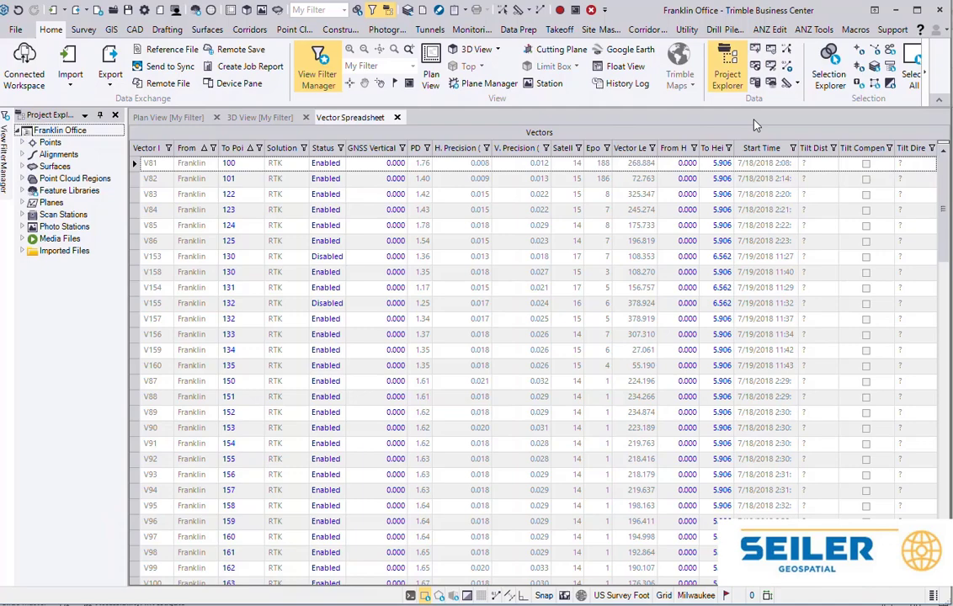
{"action": "right_click", "coordinate": [347, 119]}
{"action": "left_click", "coordinate": [370, 147]}
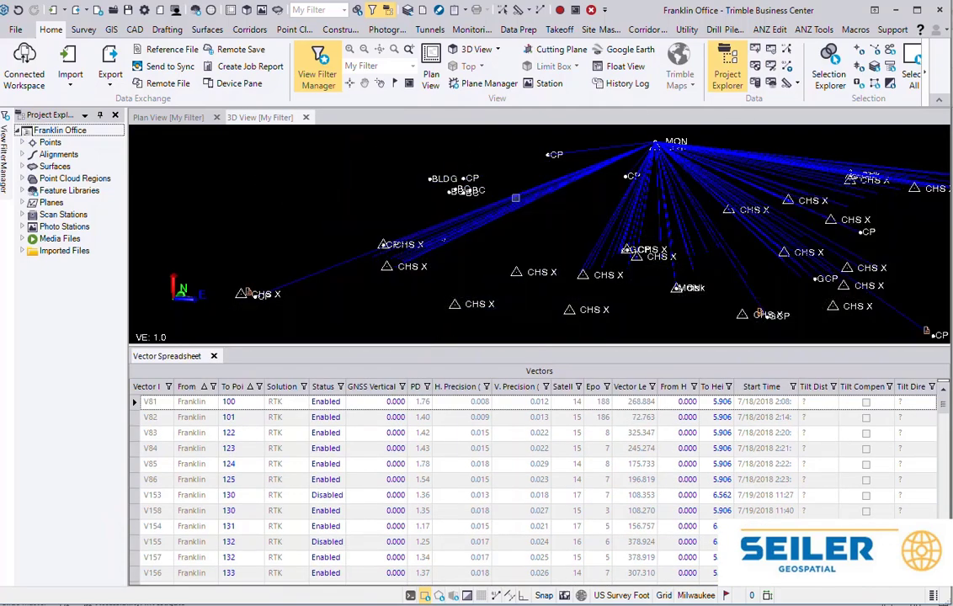
{"action": "left_click", "coordinate": [150, 479]}
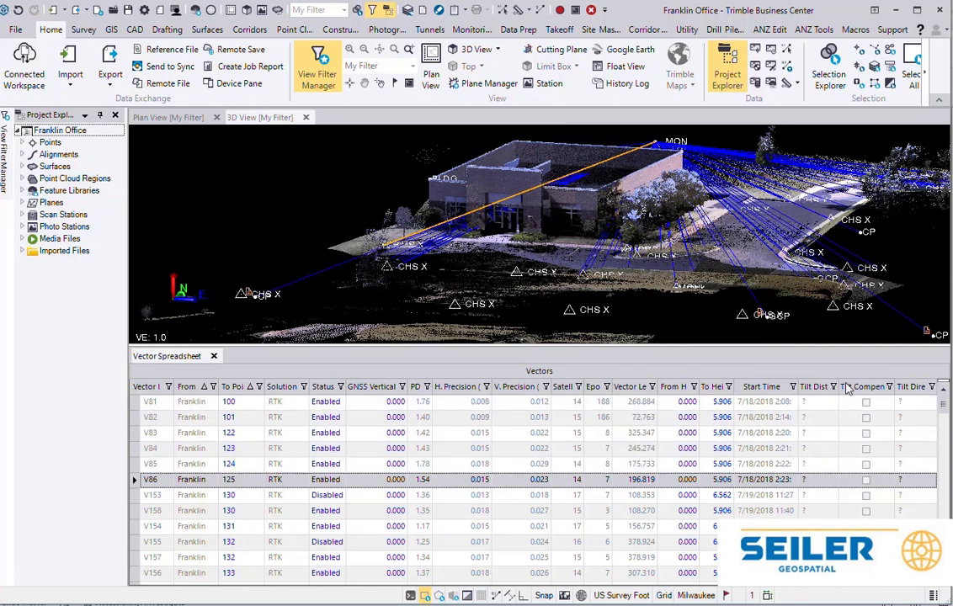
Step: Hide the tilt distance, tilt compensation and tilt direction columns in the vector spreadsheet
{"action": "left_click", "coordinate": [818, 388]}
{"action": "right_click", "coordinate": [821, 389]}
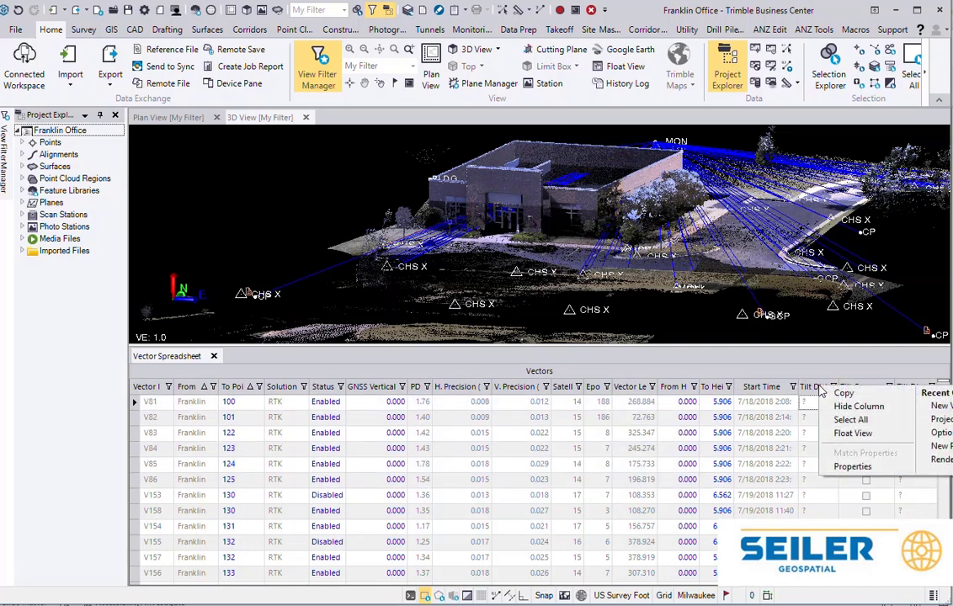
{"action": "left_click", "coordinate": [847, 406]}
{"action": "right_click", "coordinate": [856, 393]}
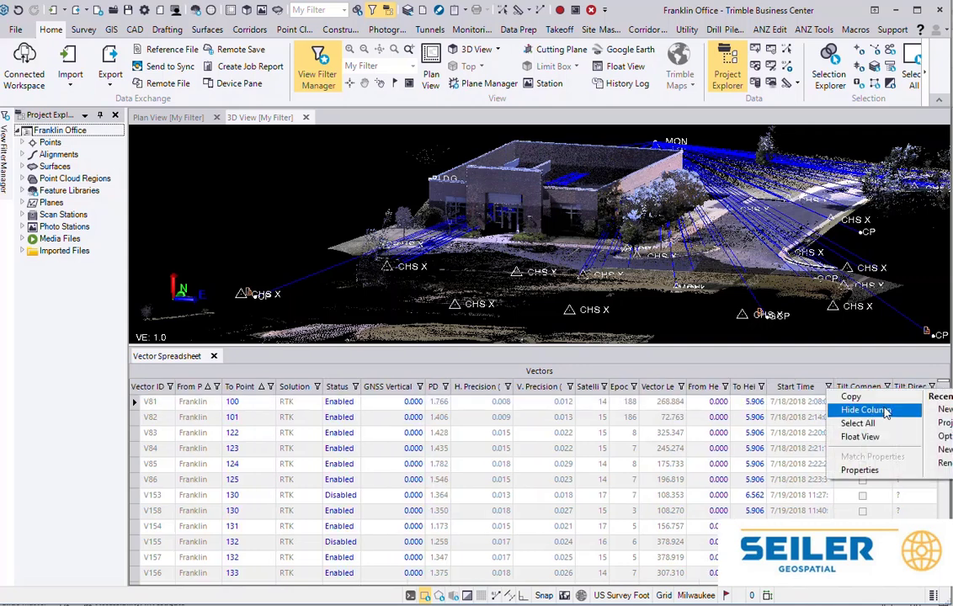
{"action": "left_click", "coordinate": [874, 410]}
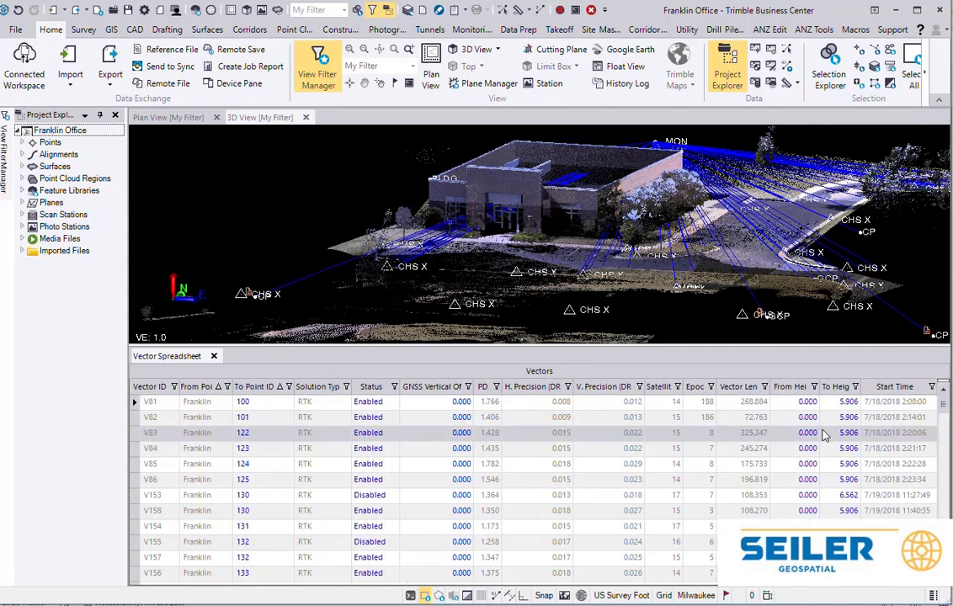
{"action": "right_click", "coordinate": [706, 376]}
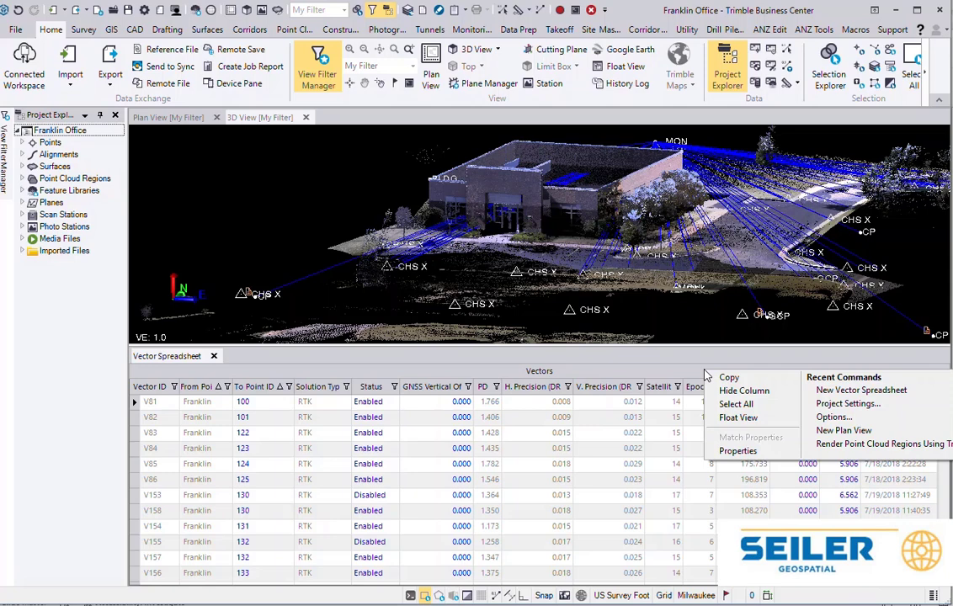
{"action": "left_click", "coordinate": [684, 366]}
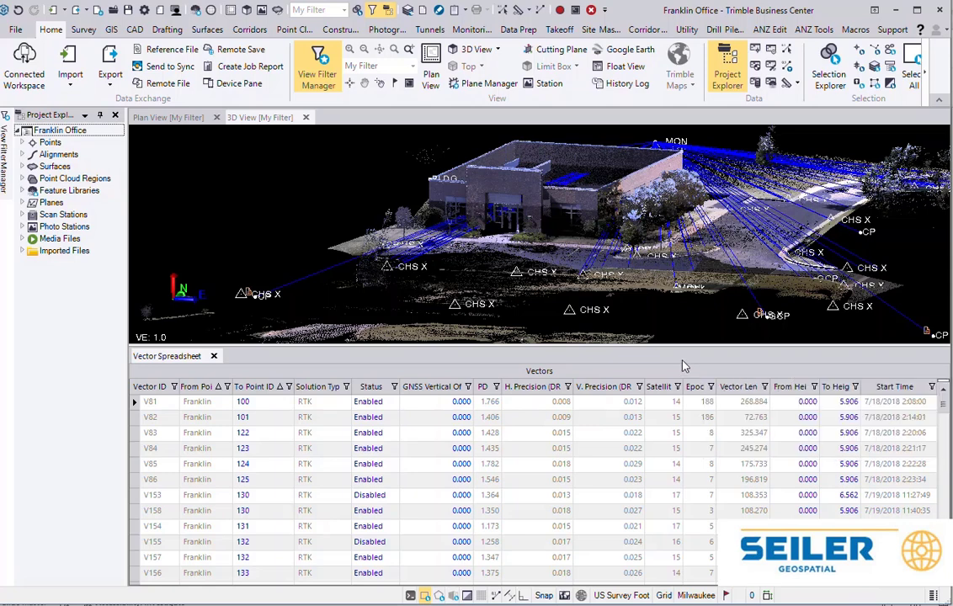
Step: Examine which vector spreadsheet columns are shown or hidden in the project settings, from General through Device Orientation
{"action": "left_click", "coordinate": [144, 11]}
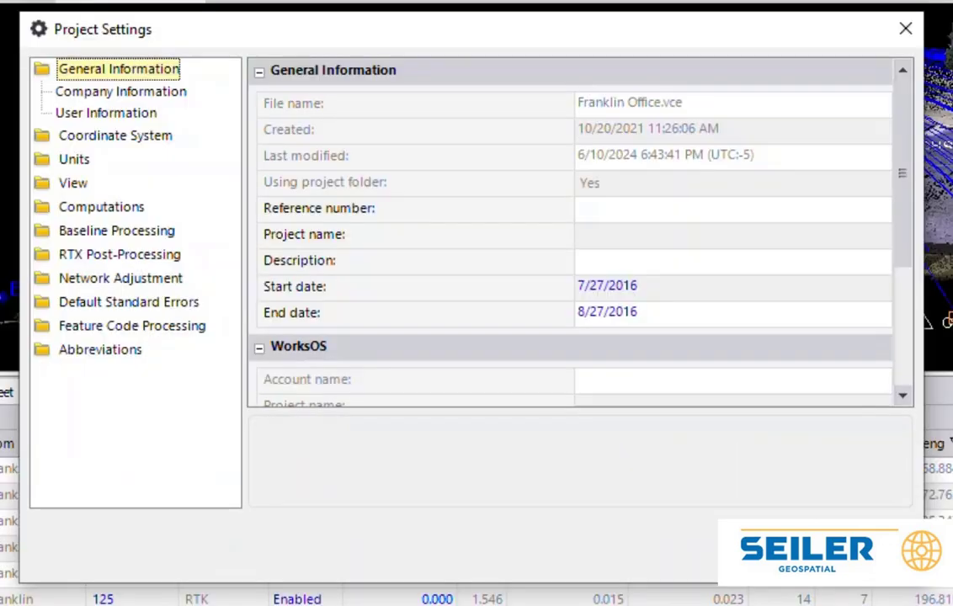
{"action": "left_click", "coordinate": [67, 184]}
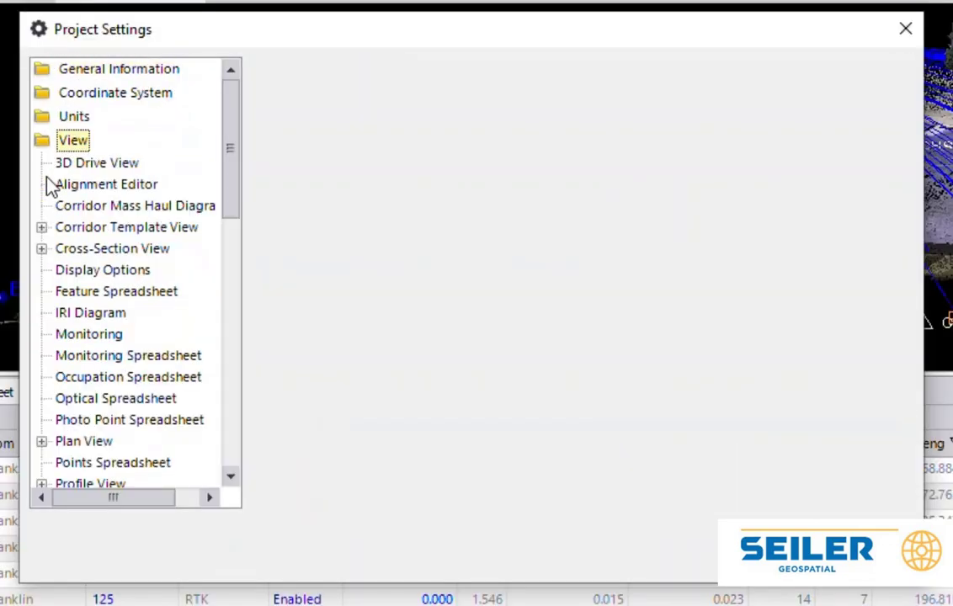
{"action": "scroll", "coordinate": [236, 227], "scroll_direction": "down", "scroll_amount": 6}
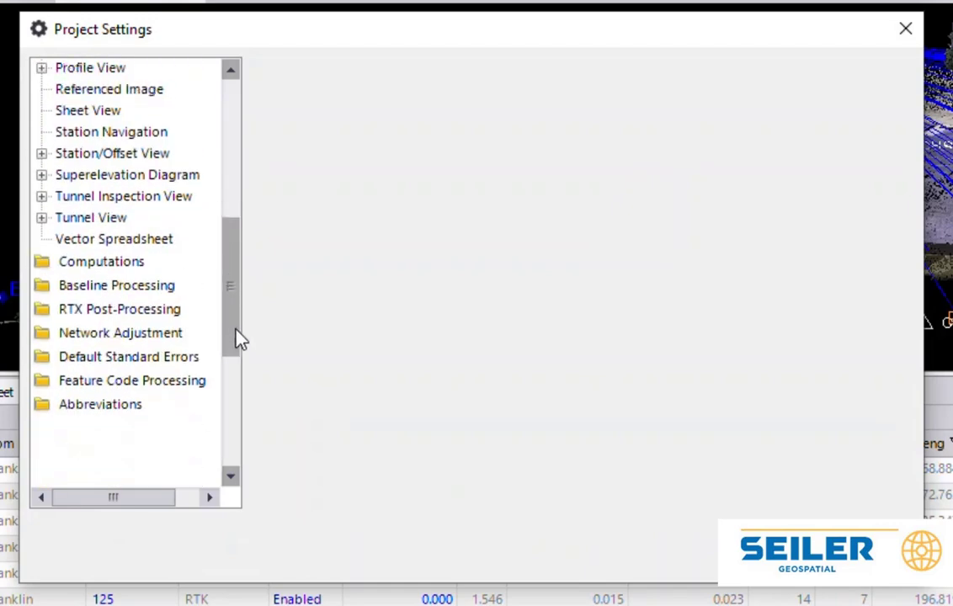
{"action": "left_click", "coordinate": [117, 240]}
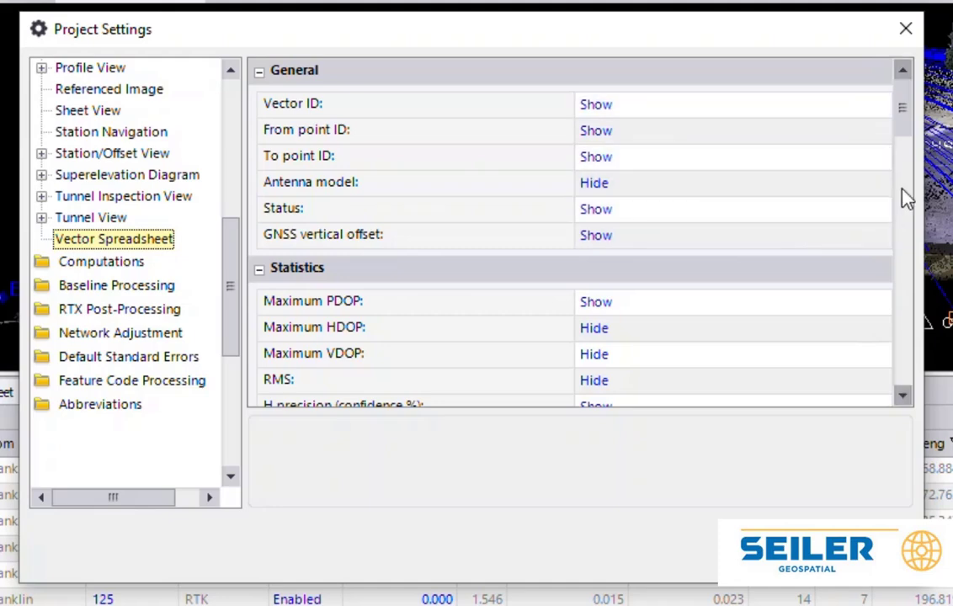
{"action": "scroll", "coordinate": [910, 400], "scroll_direction": "down", "scroll_amount": 7}
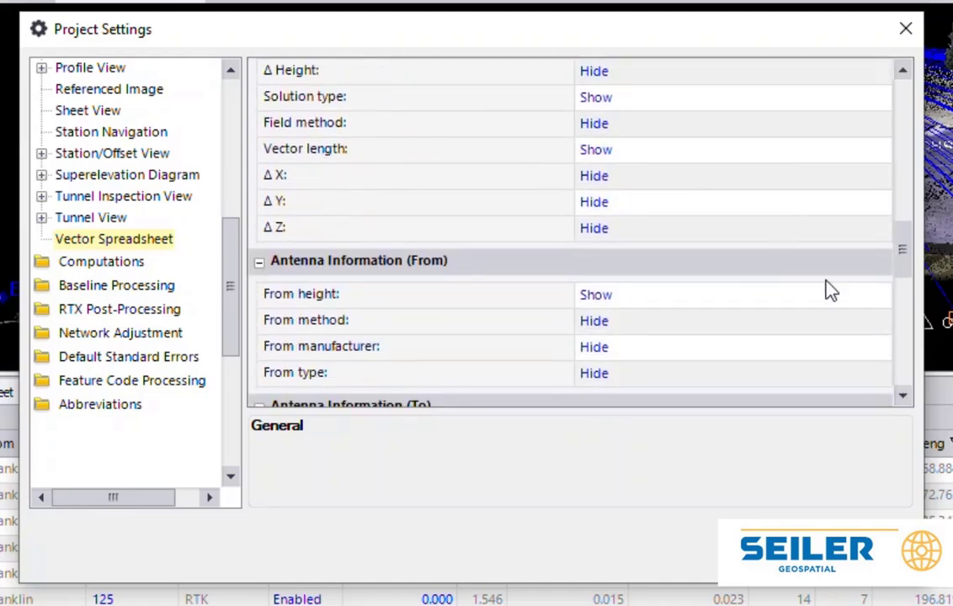
{"action": "left_click_drag", "start_coordinate": [906, 255], "coordinate": [909, 370]}
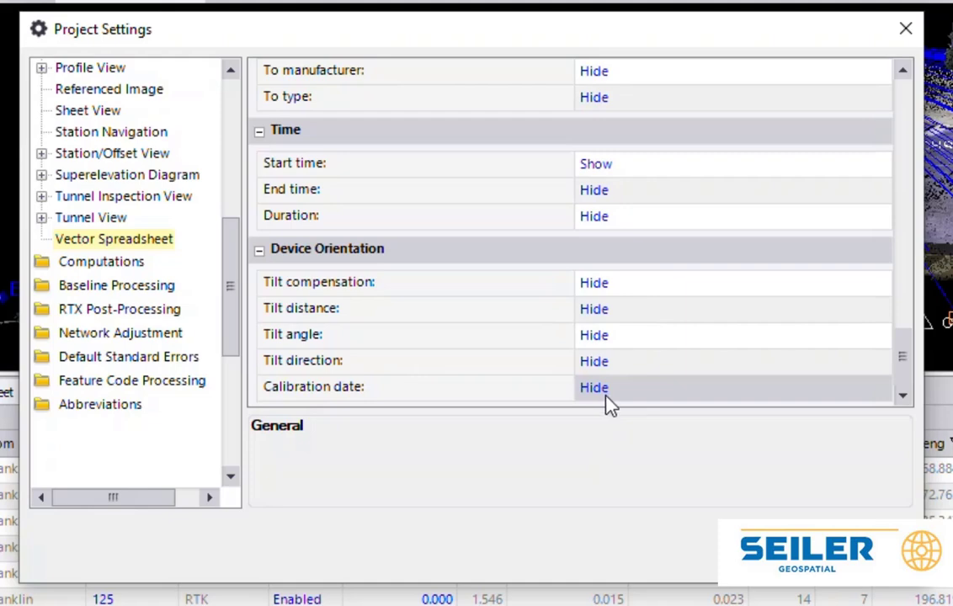
{"action": "left_click_drag", "start_coordinate": [902, 356], "coordinate": [906, 126]}
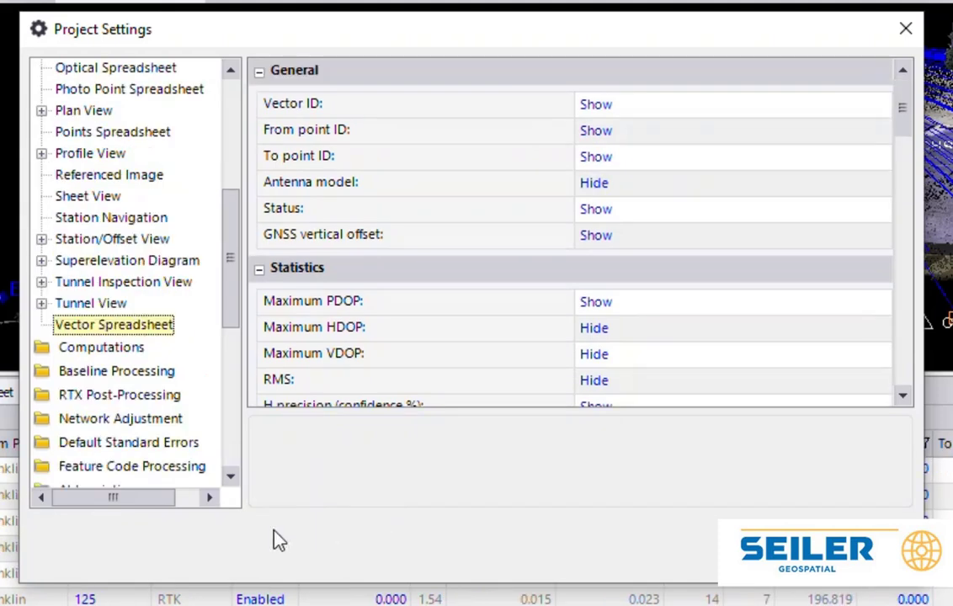
Step: Review the precision confidence level choices under Default Standard Errors in the project settings, keeping DRMS, and close the settings
{"action": "left_click", "coordinate": [230, 475]}
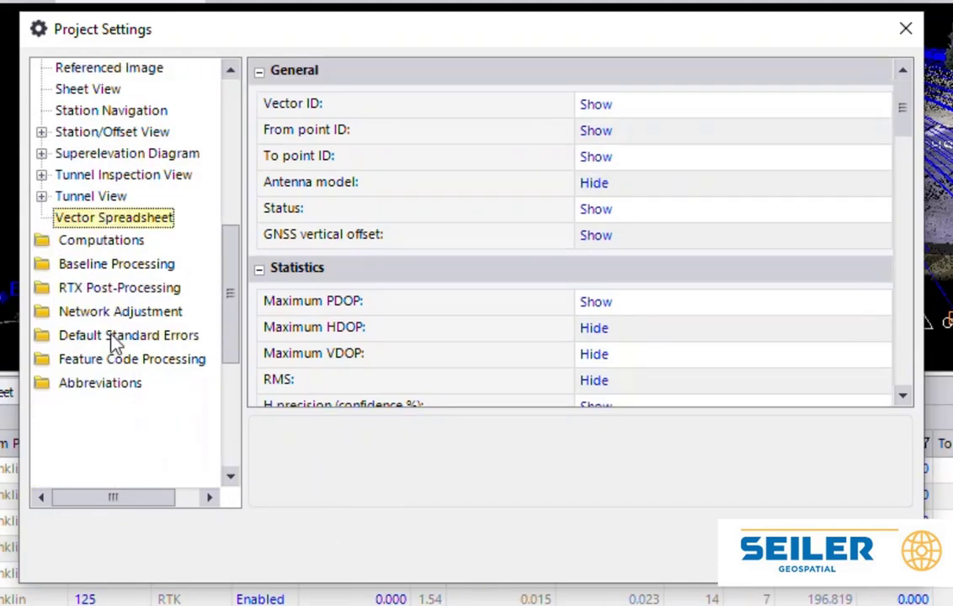
{"action": "left_click", "coordinate": [116, 342]}
{"action": "left_click", "coordinate": [145, 391]}
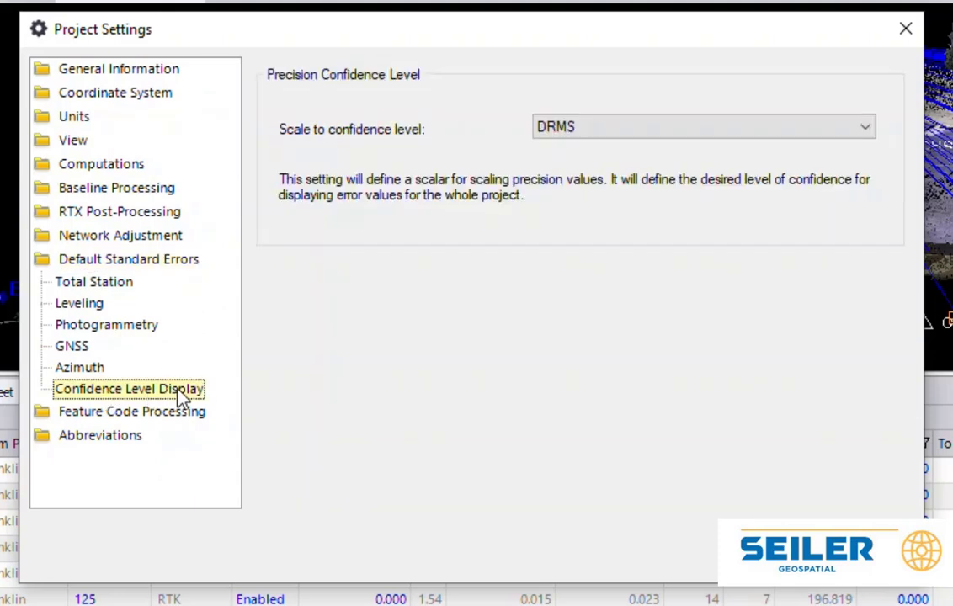
{"action": "left_click", "coordinate": [623, 135]}
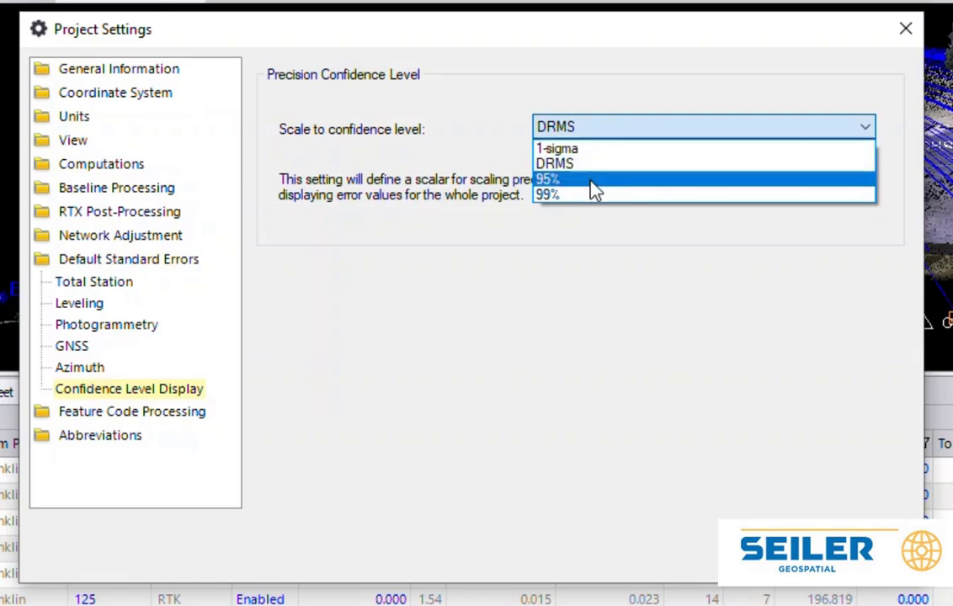
{"action": "left_click", "coordinate": [617, 398]}
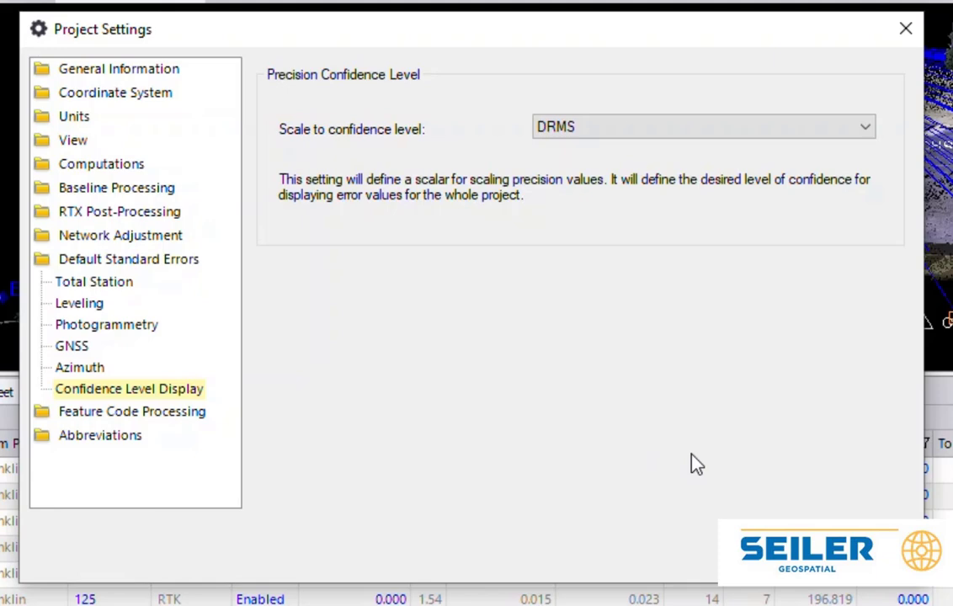
{"action": "left_click", "coordinate": [813, 562]}
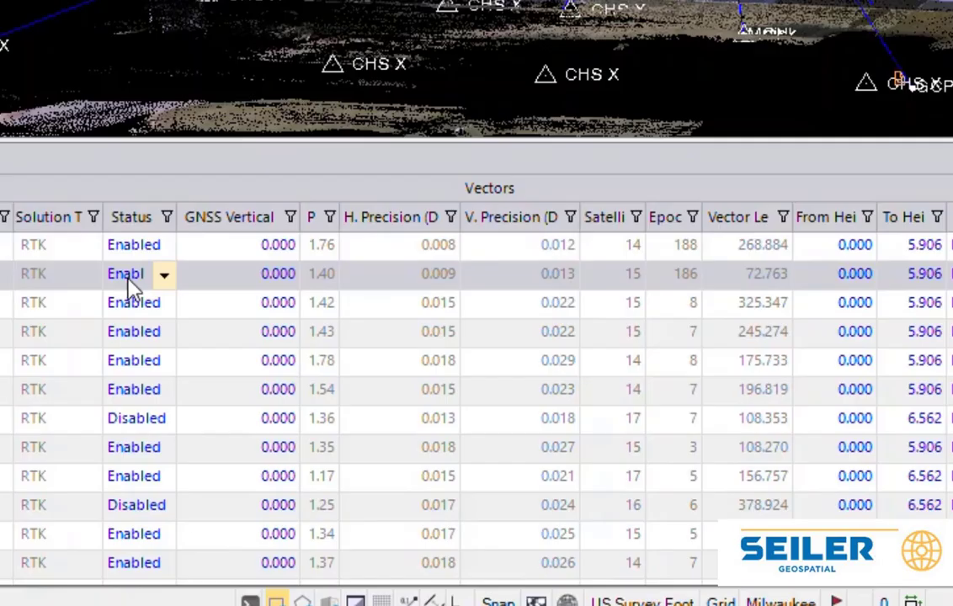
Step: Sort the vectors by status and fit the H. Precision (DRMS) and V. Precision (DRMS) columns to their headings
{"action": "left_click", "coordinate": [254, 227]}
{"action": "left_click_drag", "start_coordinate": [456, 217], "coordinate": [498, 218]}
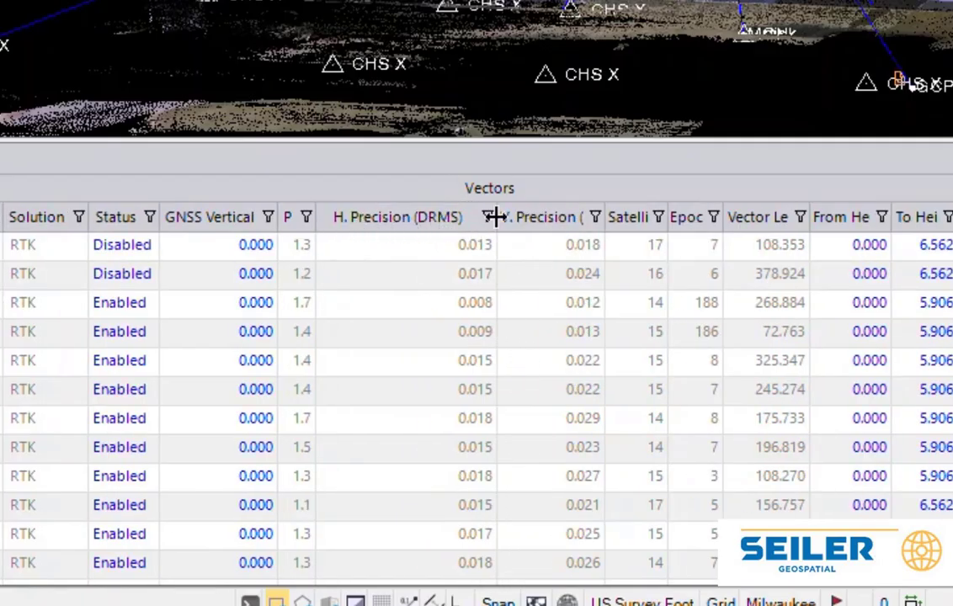
{"action": "double_click", "coordinate": [604, 218]}
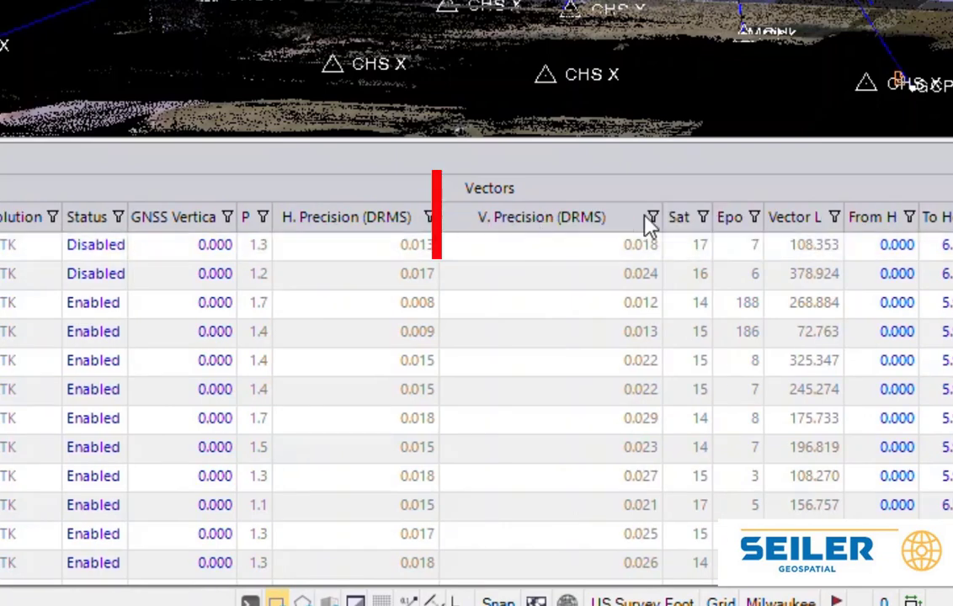
{"action": "double_click", "coordinate": [438, 218]}
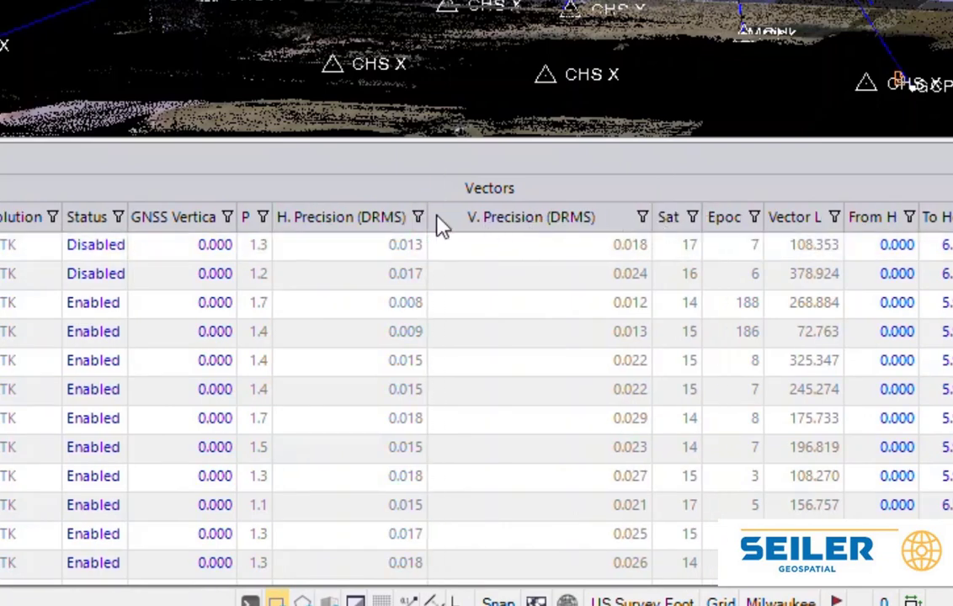
{"action": "double_click", "coordinate": [649, 217]}
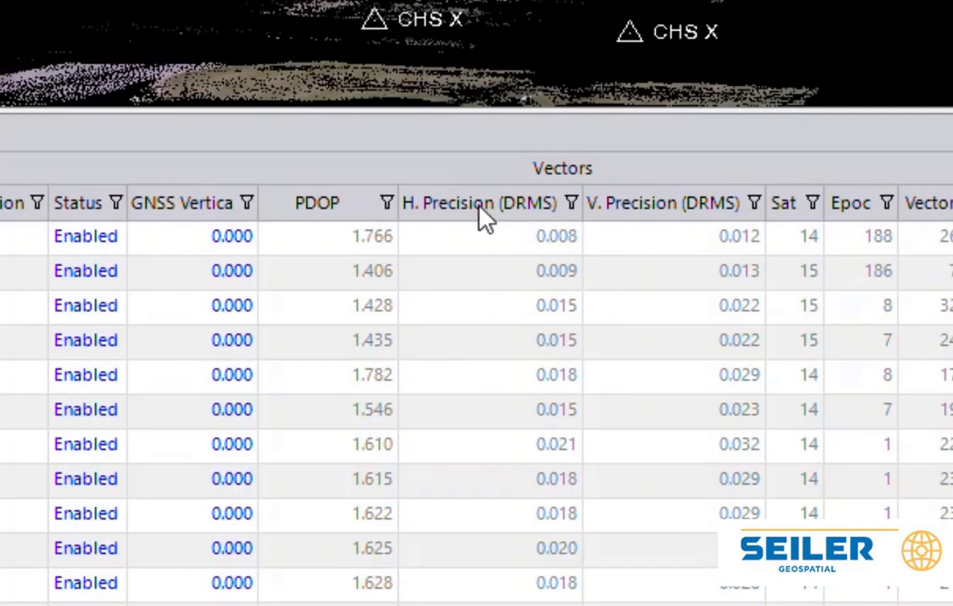
Step: Sort the vectors by H. Precision (DRMS) in ascending order and then in descending order
{"action": "left_click", "coordinate": [477, 217]}
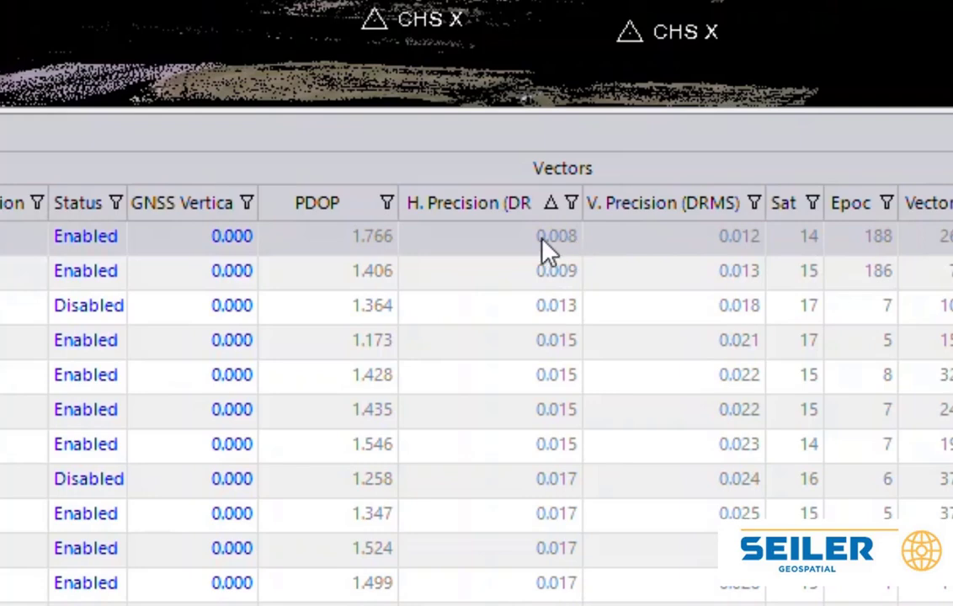
{"action": "left_click", "coordinate": [468, 207]}
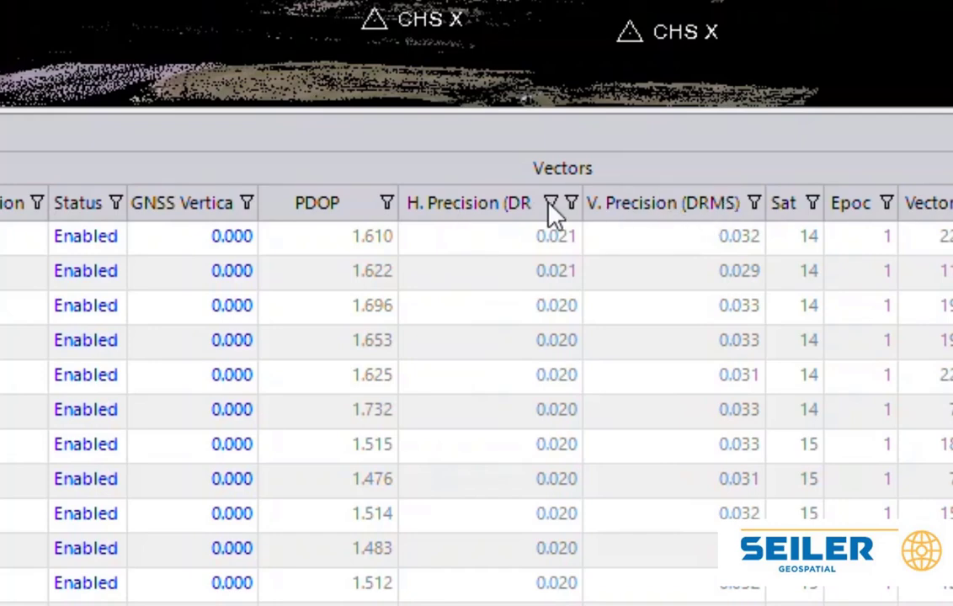
Step: Apply a custom filter to the vectors so only those with H. Precision (DRMS) greater than .02 are listed
{"action": "left_click", "coordinate": [574, 205]}
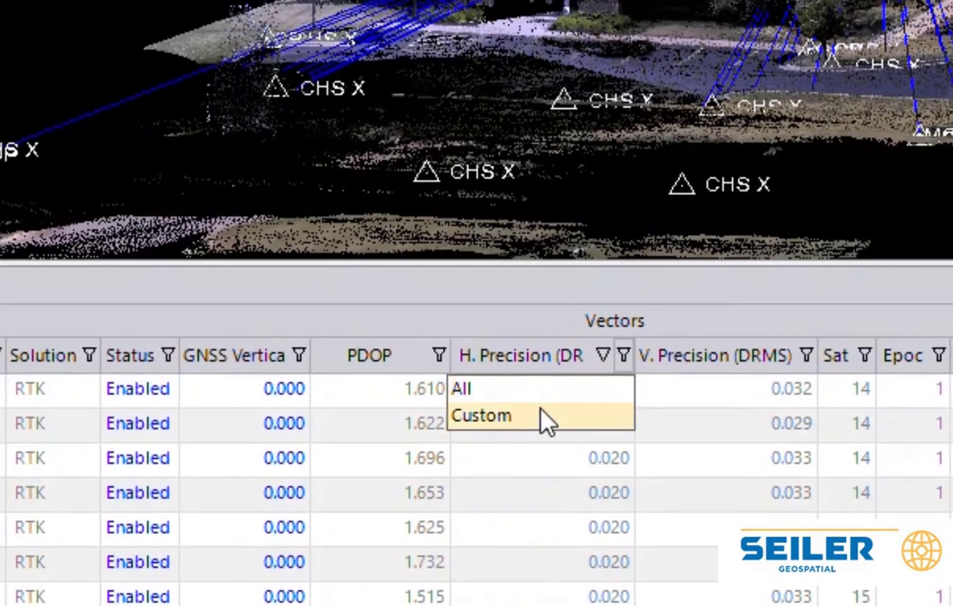
{"action": "left_click", "coordinate": [672, 156]}
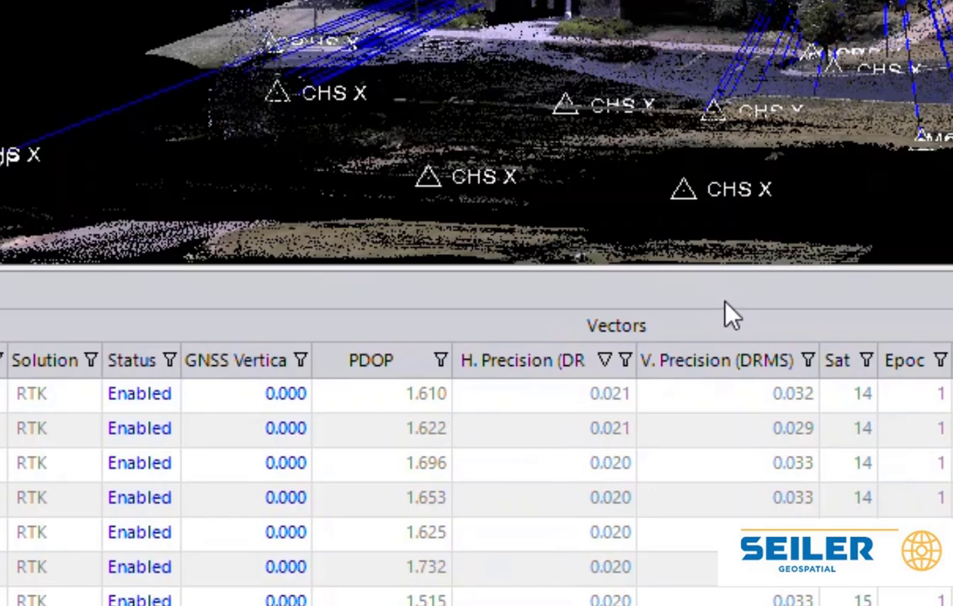
{"action": "left_click", "coordinate": [626, 362]}
{"action": "left_click", "coordinate": [533, 421]}
{"action": "left_click", "coordinate": [616, 149]}
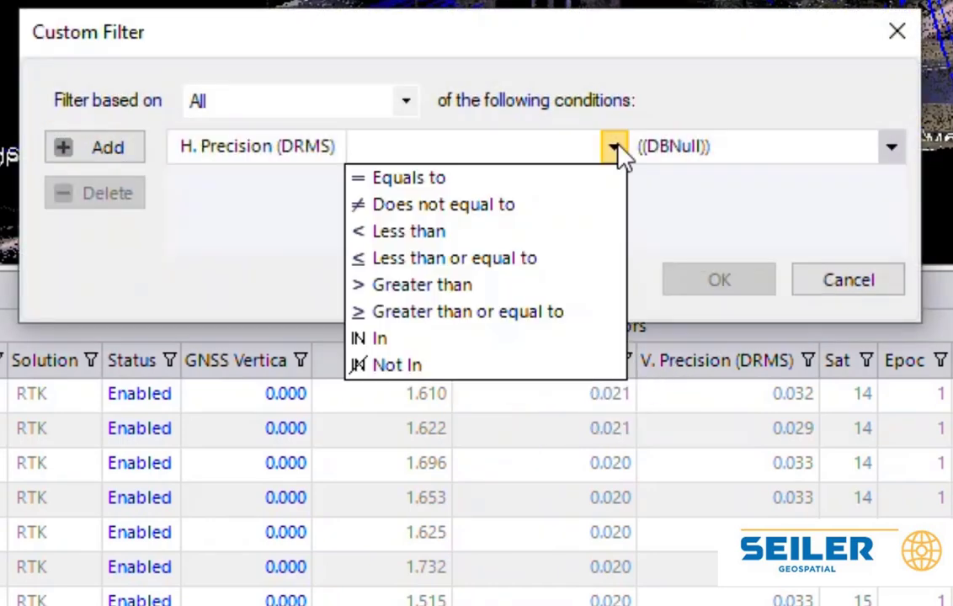
{"action": "left_click", "coordinate": [424, 290]}
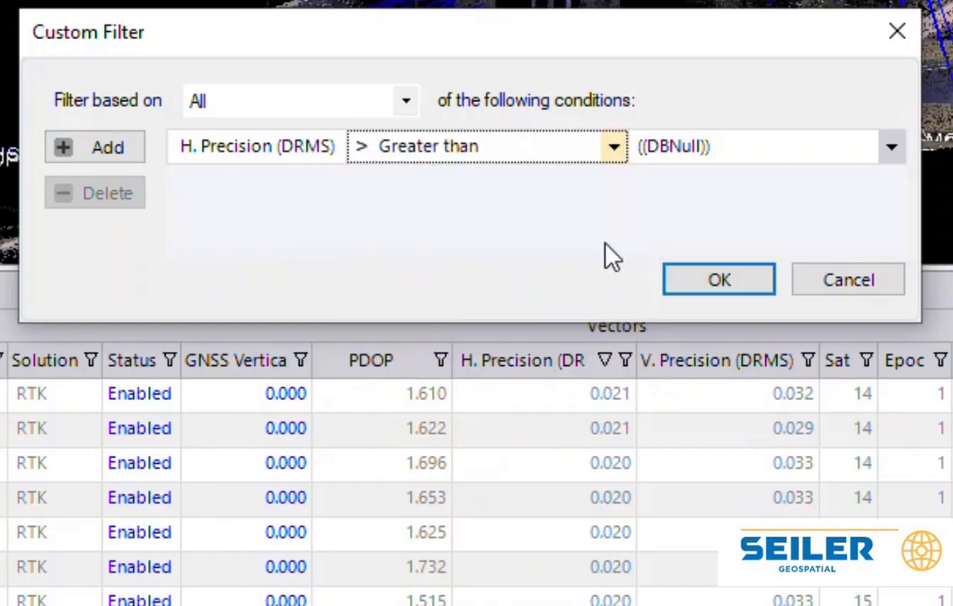
{"action": "left_click", "coordinate": [640, 157]}
{"action": "type", "text": ".02"}
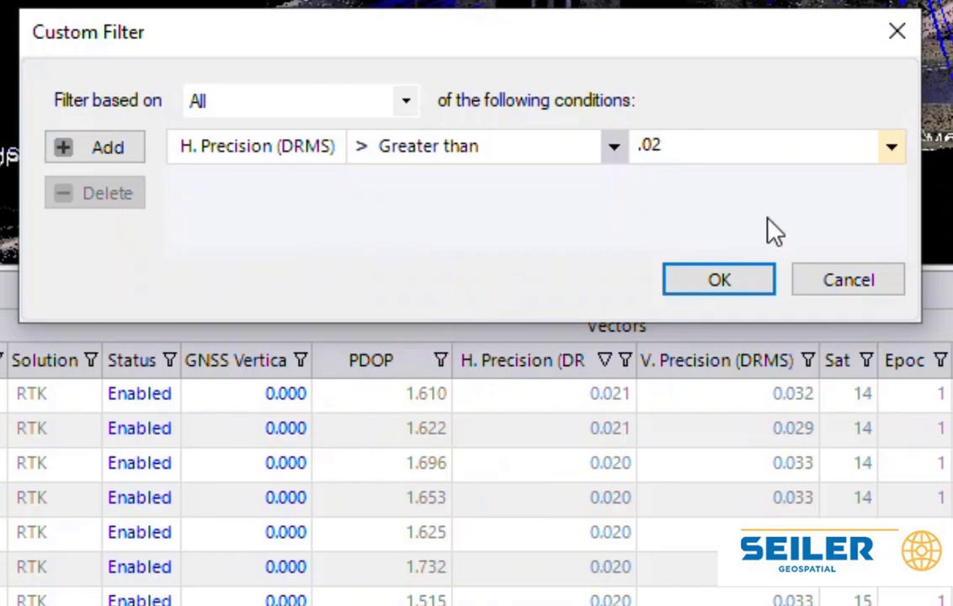
{"action": "left_click", "coordinate": [720, 282]}
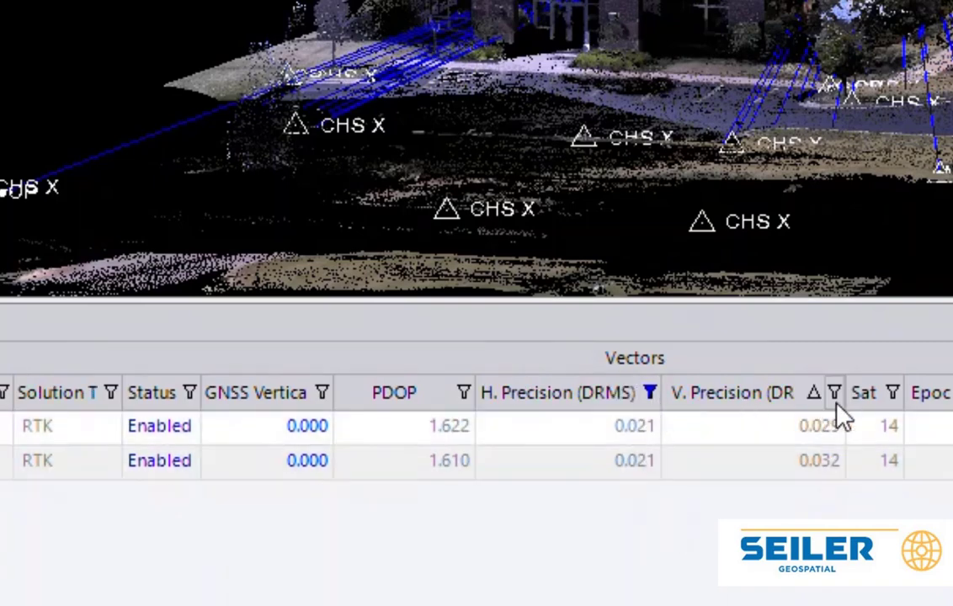
Step: Clear the H. Precision (DRMS) filter so all vectors are listed, and sort the list by Vector ID
{"action": "left_click", "coordinate": [651, 395]}
{"action": "left_click", "coordinate": [555, 430]}
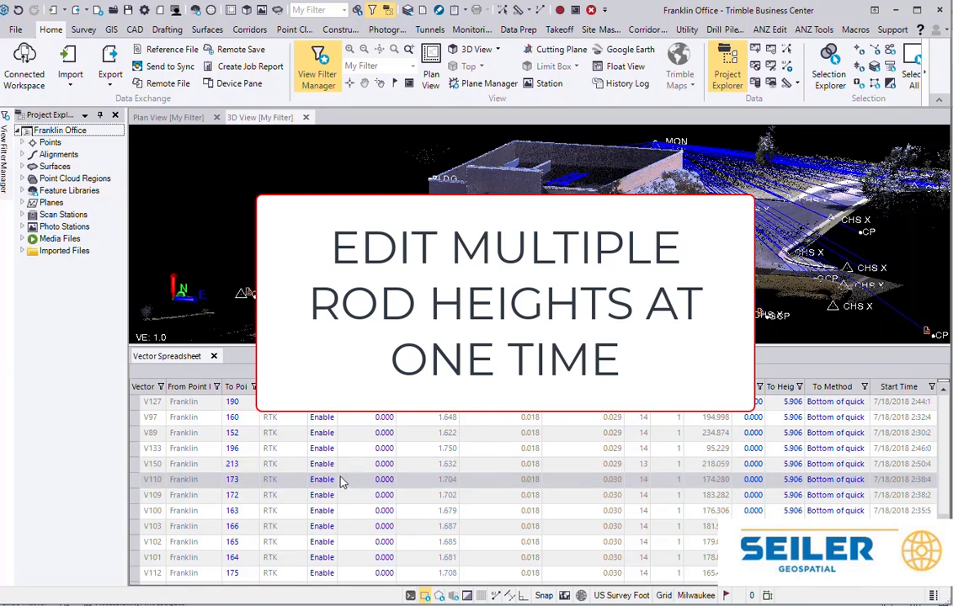
{"action": "left_click", "coordinate": [156, 385]}
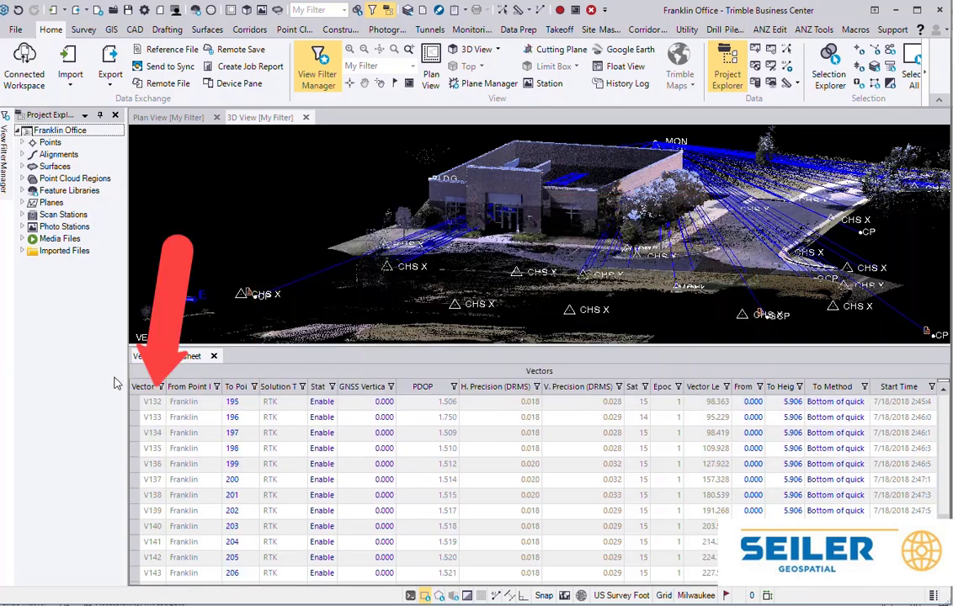
Step: Select the consecutive vectors V107 through V117 in the Vector Spreadsheet
{"action": "scroll", "coordinate": [233, 479], "scroll_direction": "up", "scroll_amount": 7}
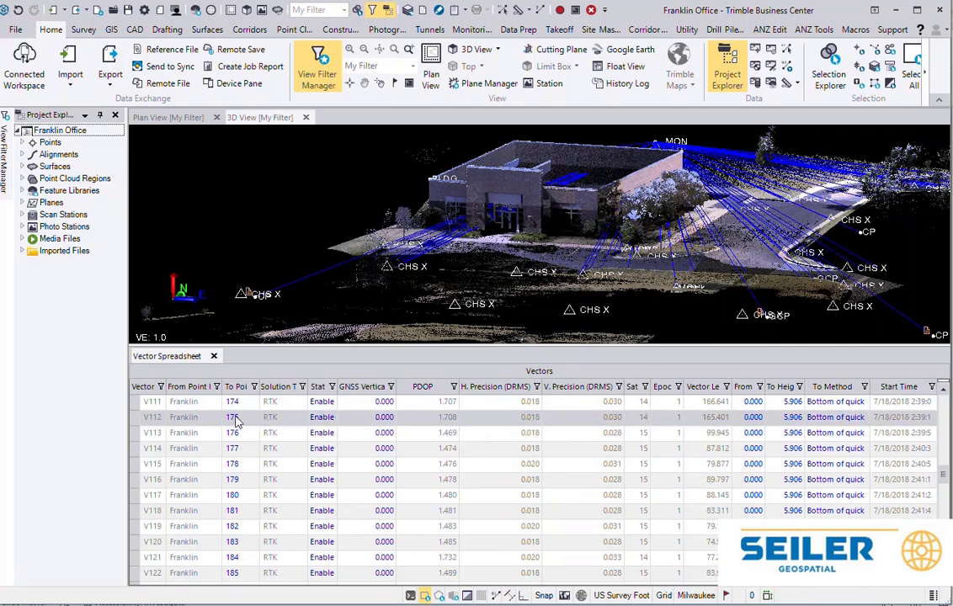
{"action": "left_click", "coordinate": [945, 390]}
{"action": "left_click", "coordinate": [945, 390]}
{"action": "left_click", "coordinate": [945, 390]}
{"action": "left_click", "coordinate": [945, 390]}
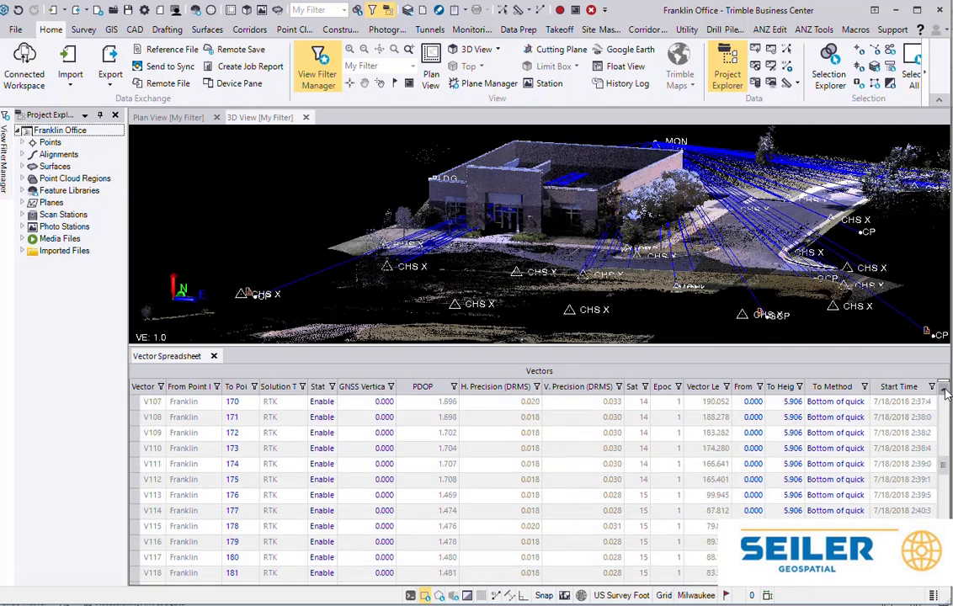
{"action": "left_click", "coordinate": [945, 390]}
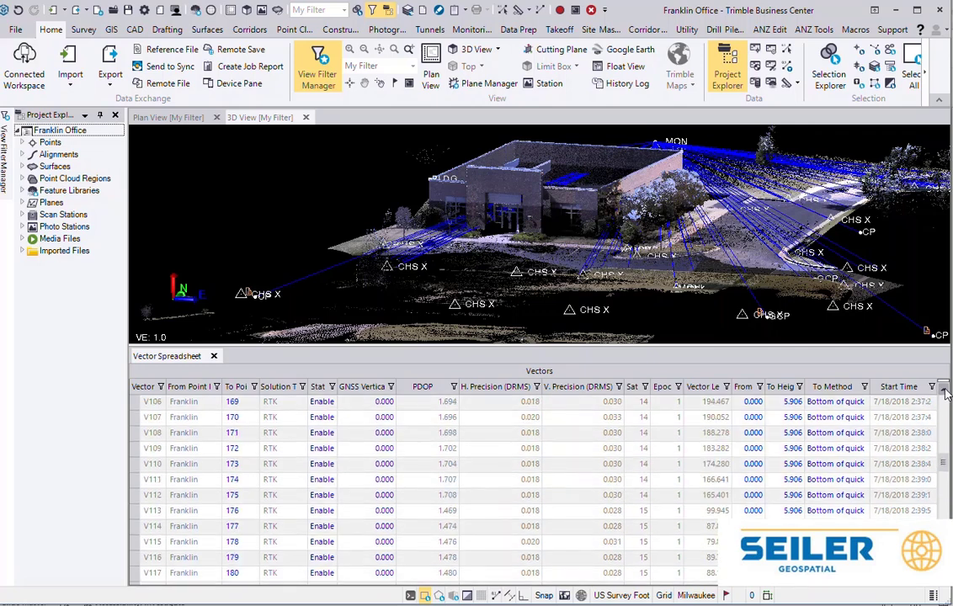
{"action": "left_click", "coordinate": [135, 422]}
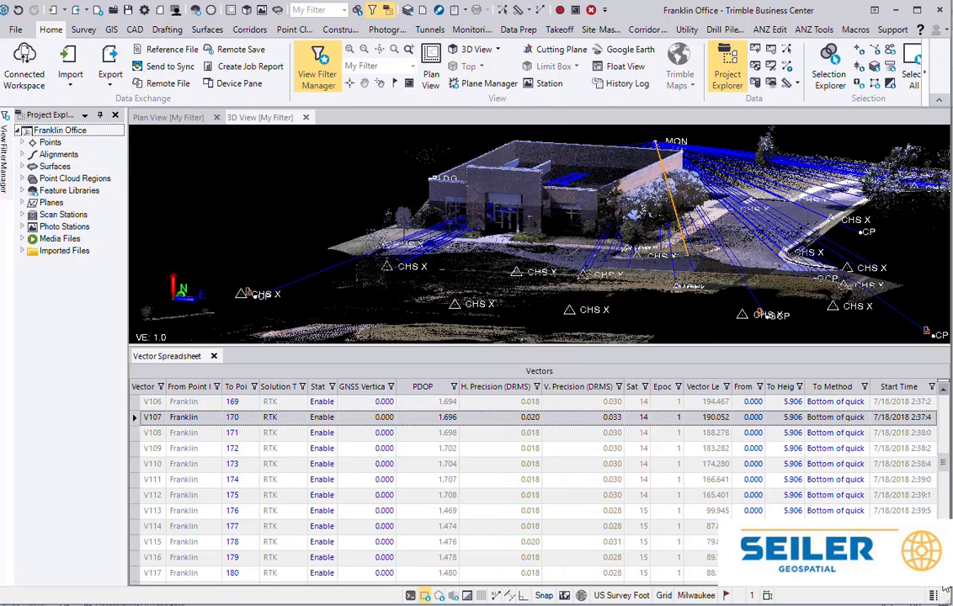
{"action": "scroll", "coordinate": [135, 505], "scroll_direction": "down", "scroll_amount": 2}
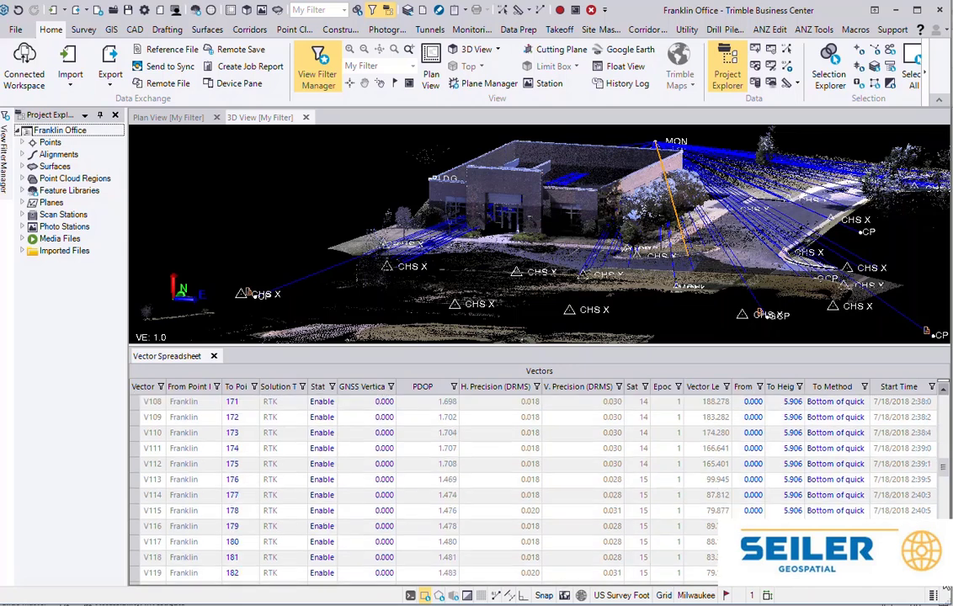
{"action": "left_click", "coordinate": [141, 543], "text": "shift"}
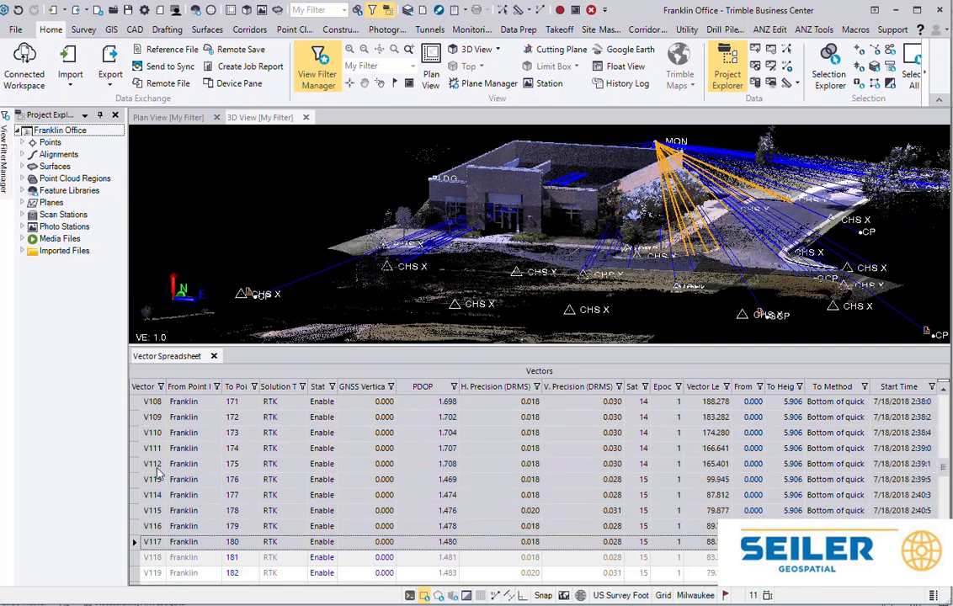
Step: Set the rover antenna height of the selected vectors to 6.2 in their properties and recompute the project
{"action": "right_click", "coordinate": [141, 425]}
{"action": "left_click", "coordinate": [148, 411]}
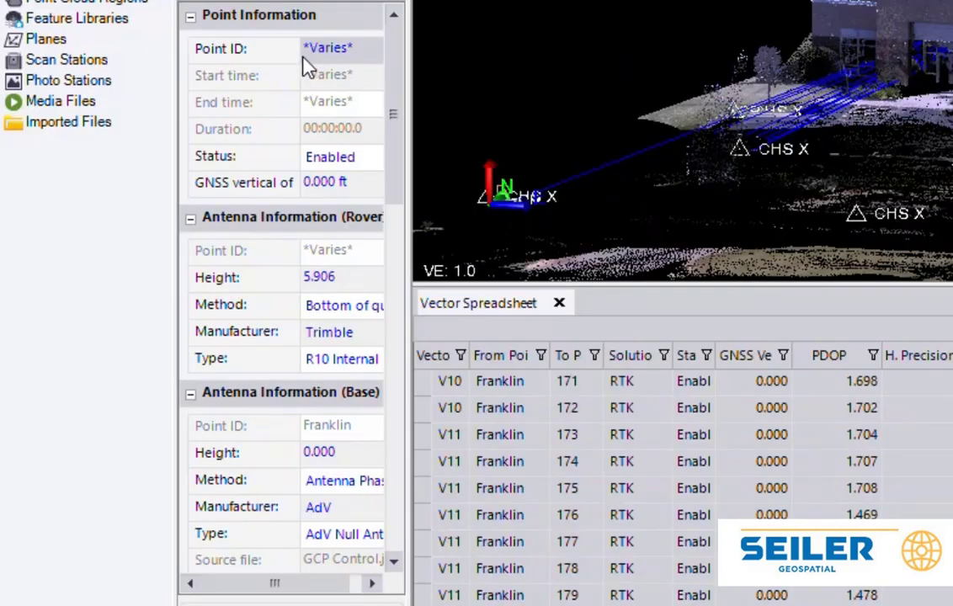
{"action": "left_click", "coordinate": [327, 291]}
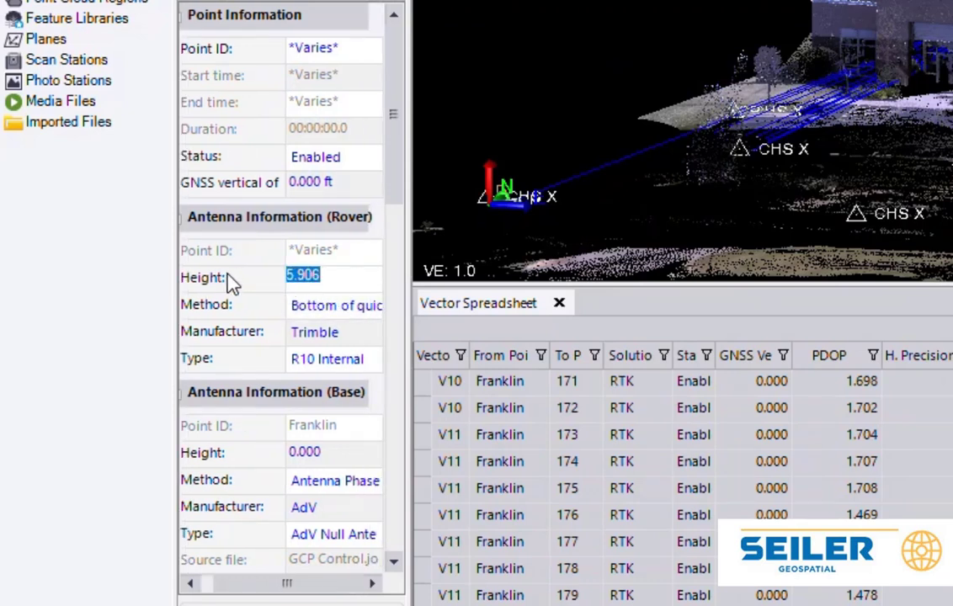
{"action": "type", "text": "6."}
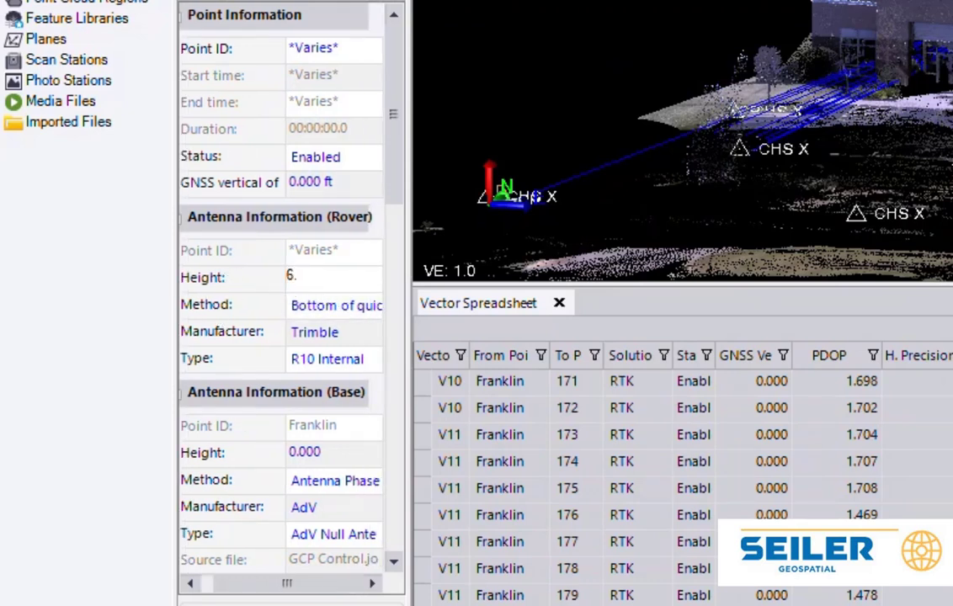
{"action": "type", "text": "2"}
{"action": "key", "text": "Return"}
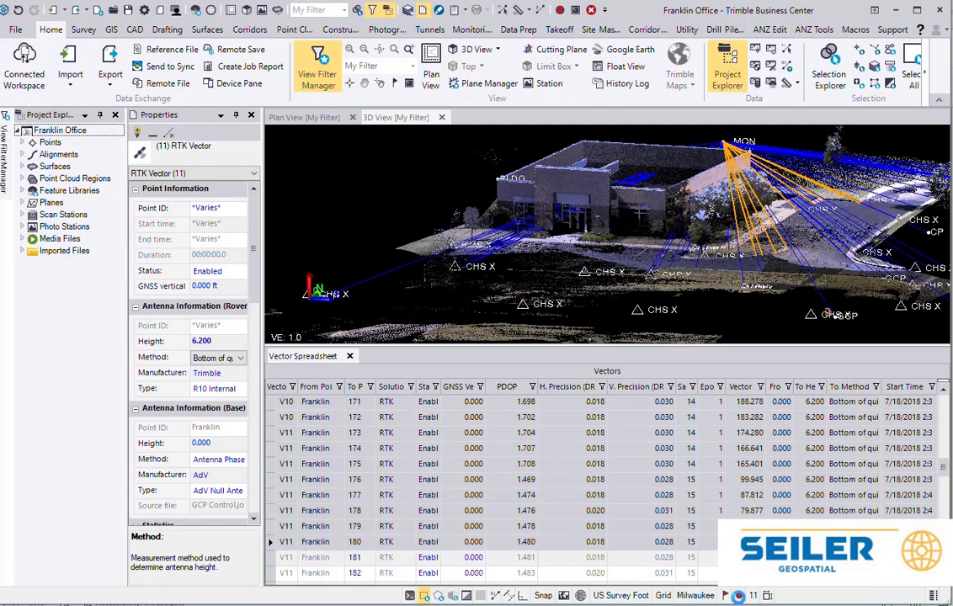
{"action": "left_click", "coordinate": [739, 595]}
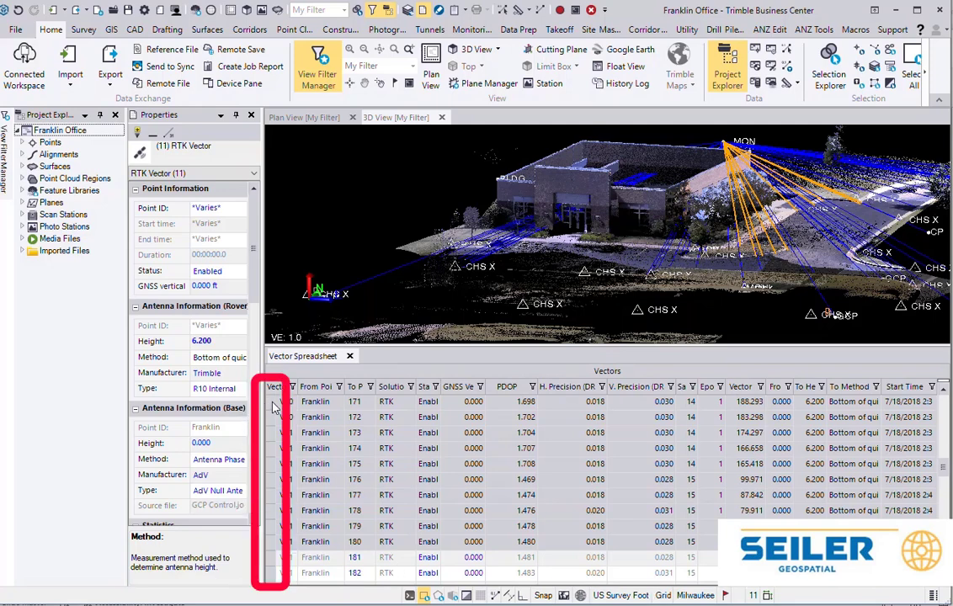
Step: Clear the vector selection and undo the rover antenna height change
{"action": "key", "text": "Escape"}
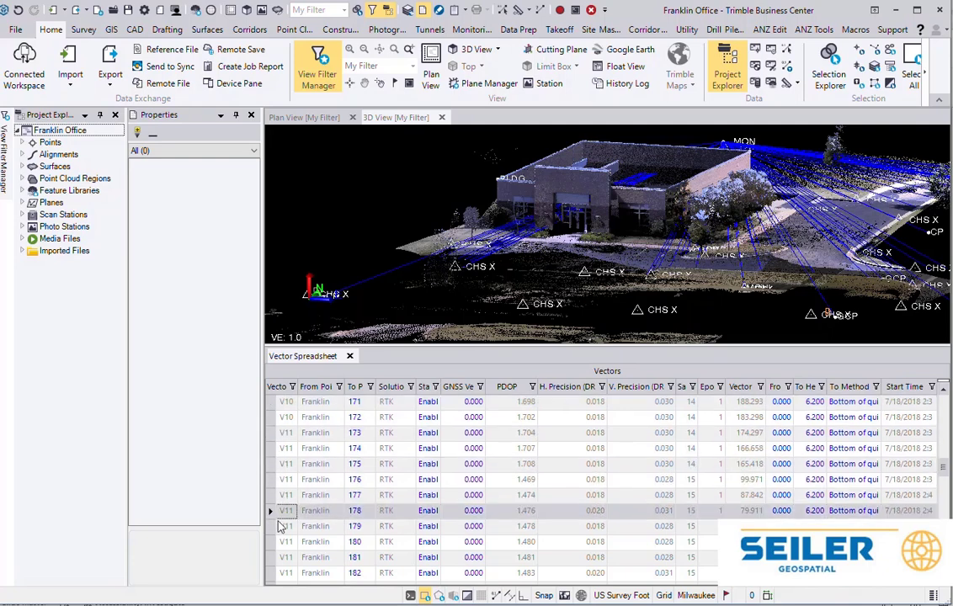
{"action": "left_click", "coordinate": [18, 10]}
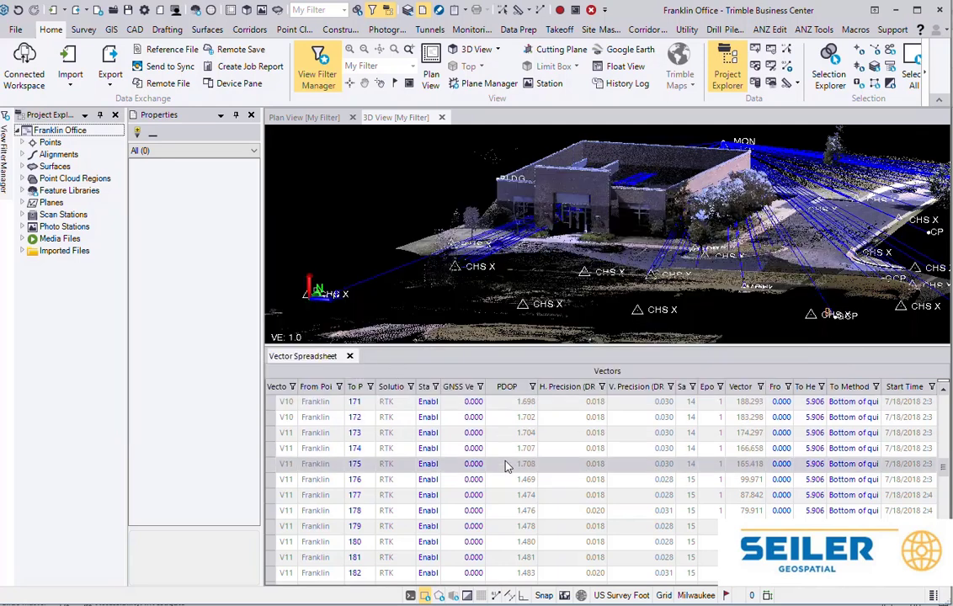
Step: Copy all vectors from the Vector Spreadsheet, switch to Excel and paste them as text at cell A1 of Sheet2
{"action": "key", "text": "ctrl+a"}
{"action": "key", "text": "ctrl+c"}
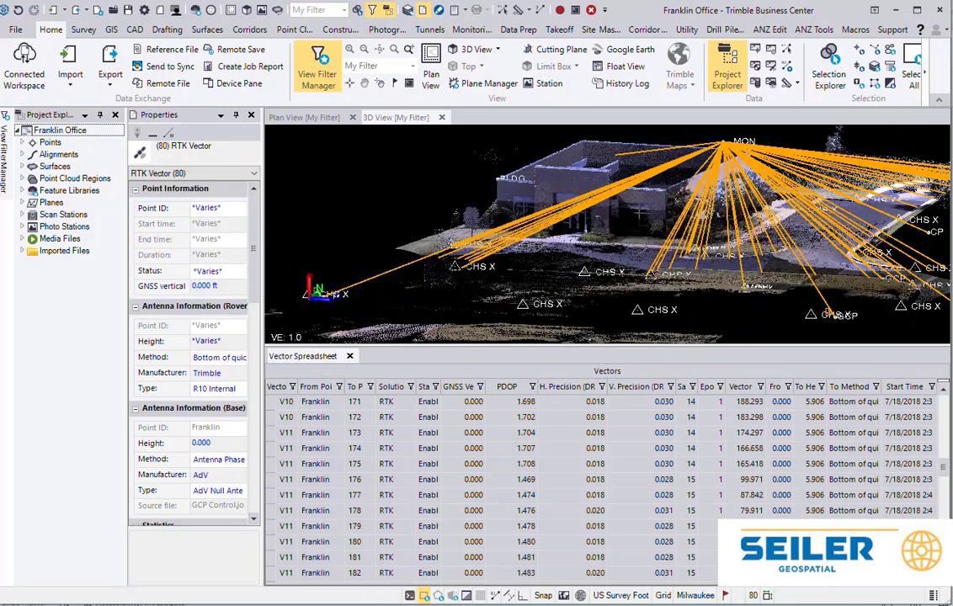
{"action": "key", "text": "super"}
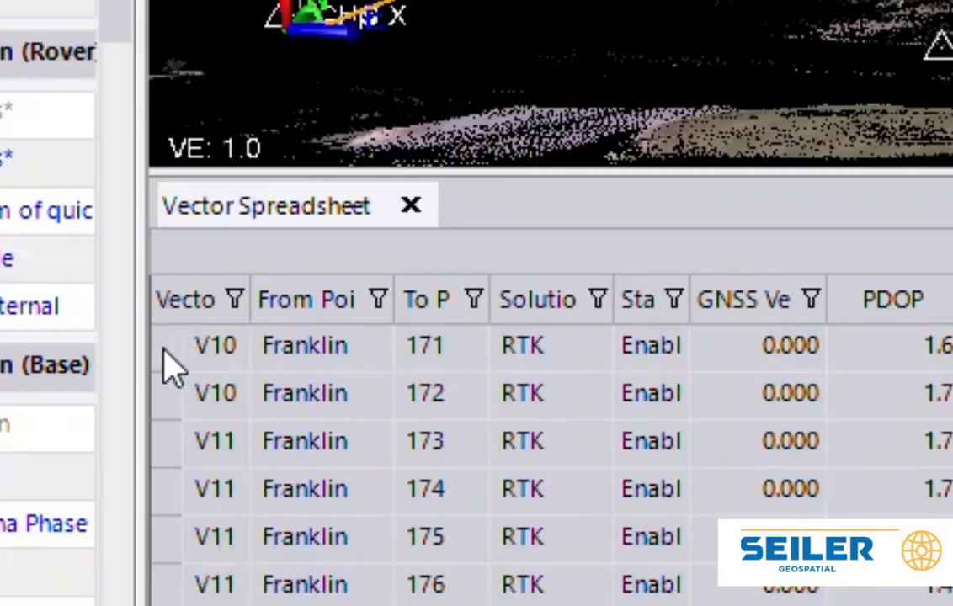
{"action": "right_click", "coordinate": [170, 368]}
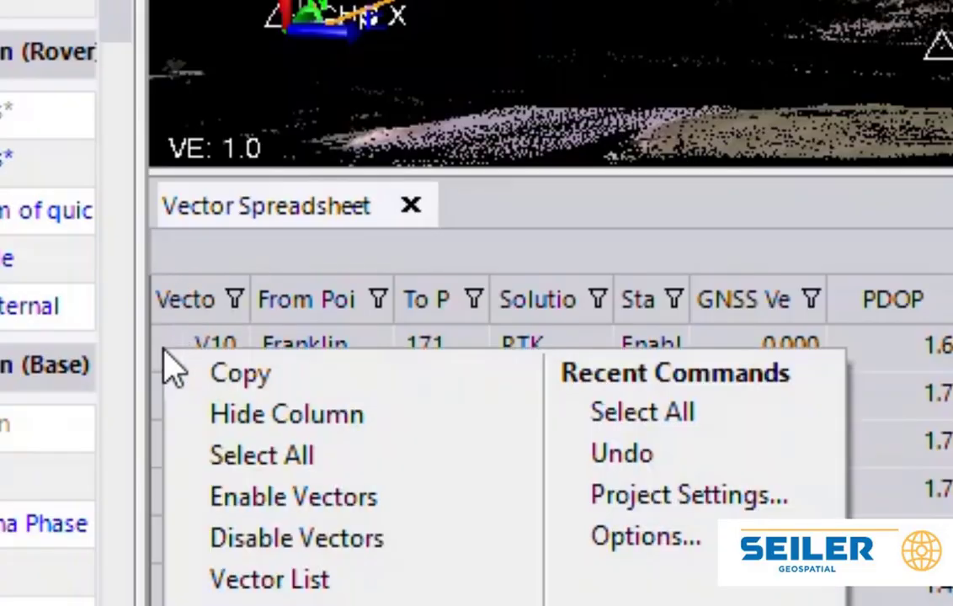
{"action": "left_click", "coordinate": [239, 383]}
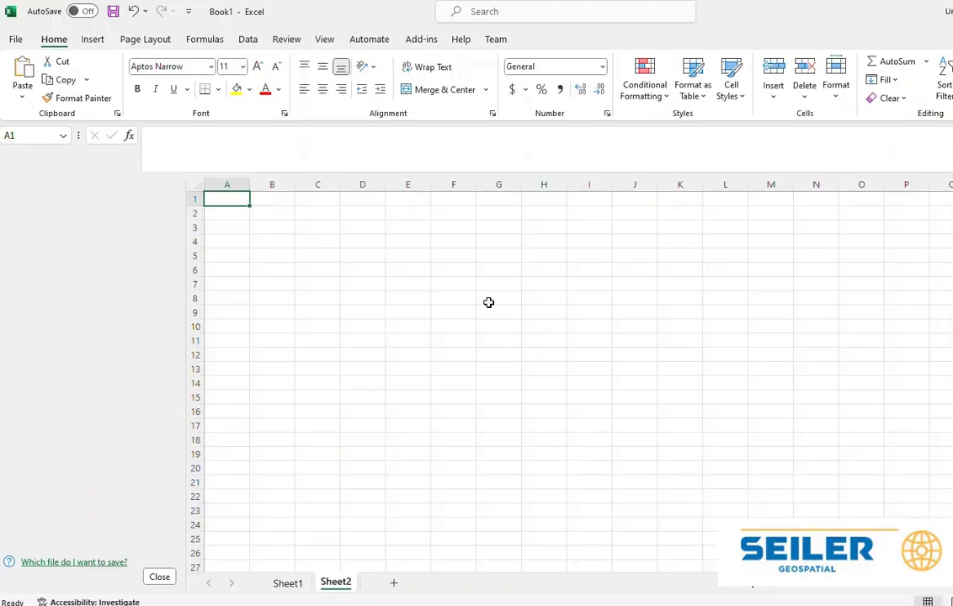
{"action": "right_click", "coordinate": [226, 202]}
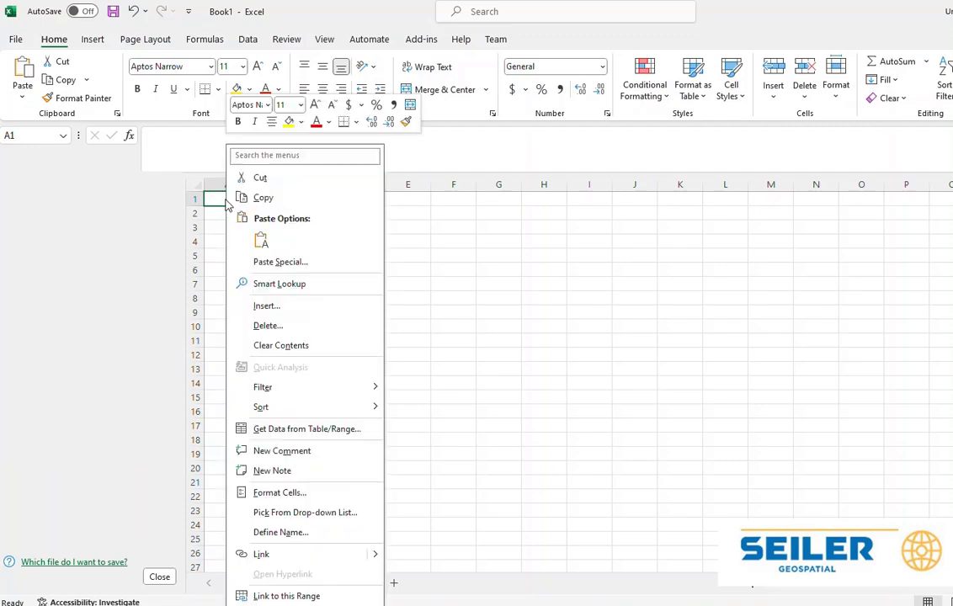
{"action": "left_click", "coordinate": [262, 242]}
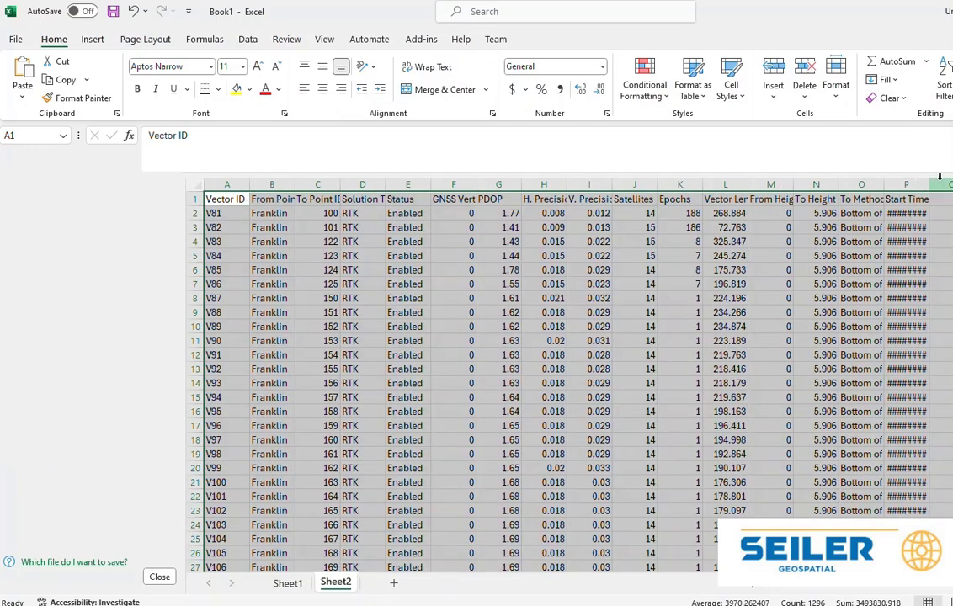